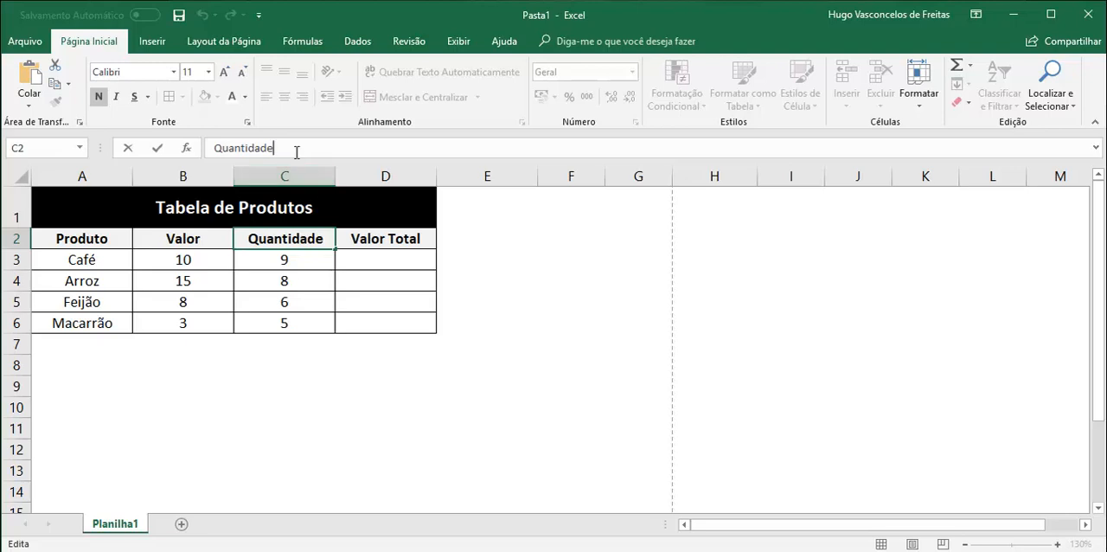
- Extend the header in C2 to read "Quantidade de Produtos"
type("d")
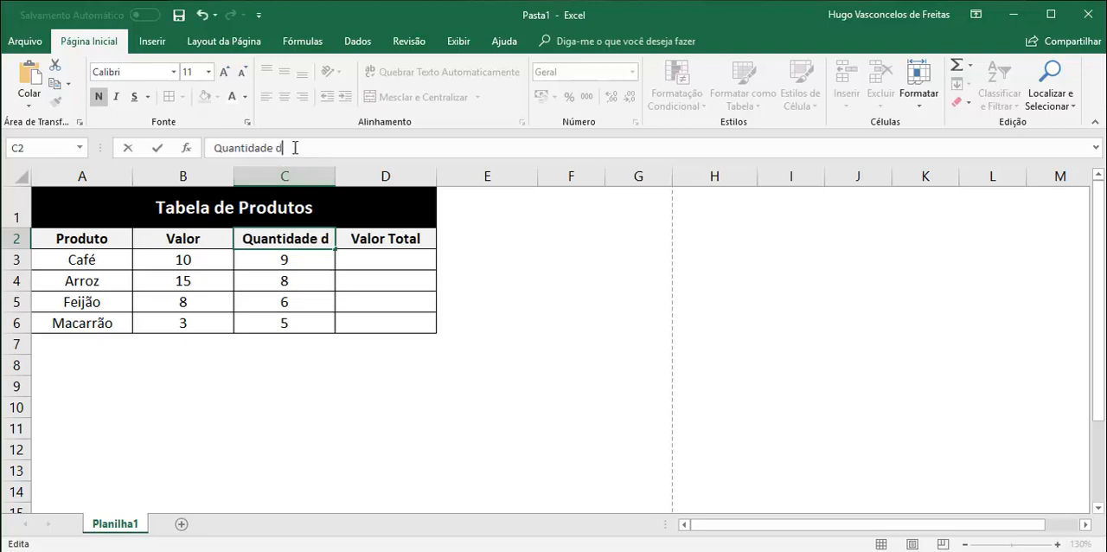
type("e Produtos")
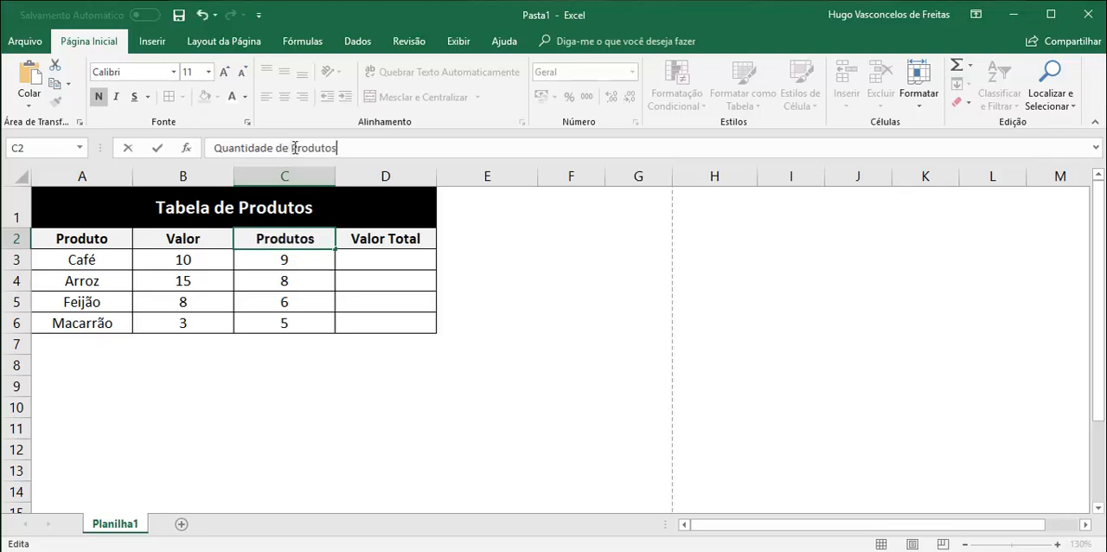
left_click(384, 391)
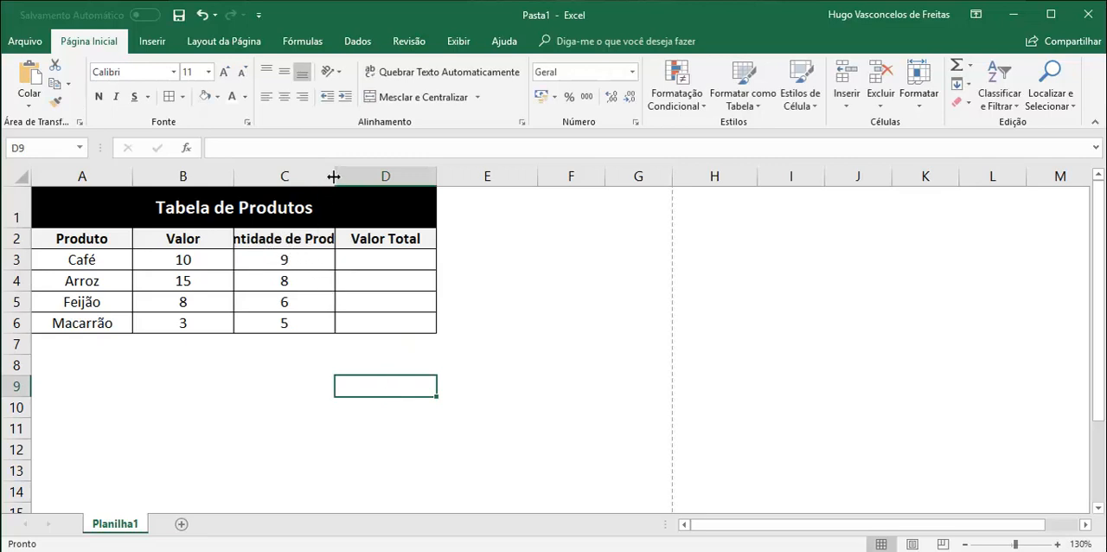
- Try widening column C to fit the full header text, and undo the width change
left_click_drag(334, 177, 472, 312)
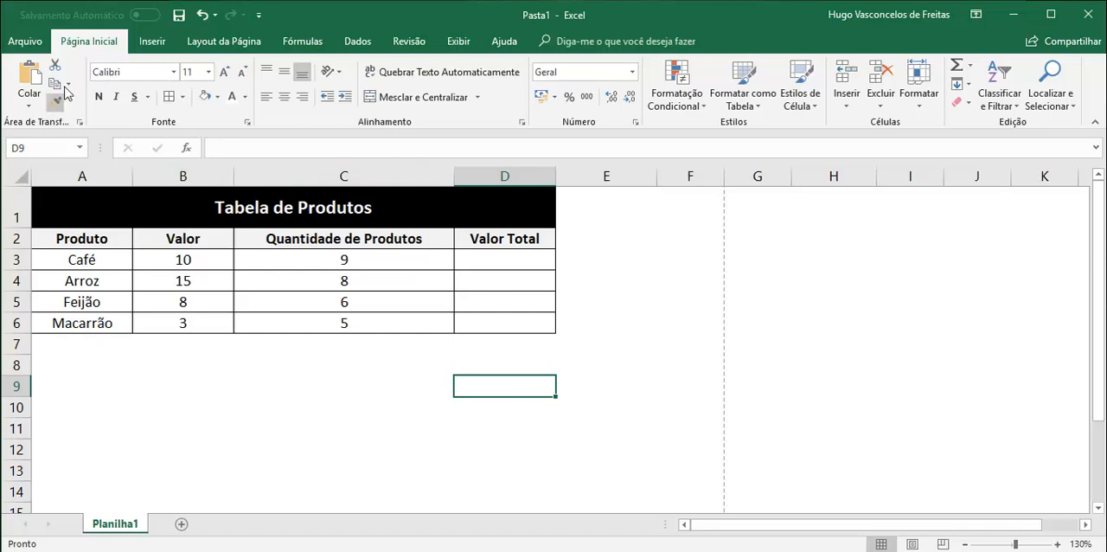
left_click(202, 17)
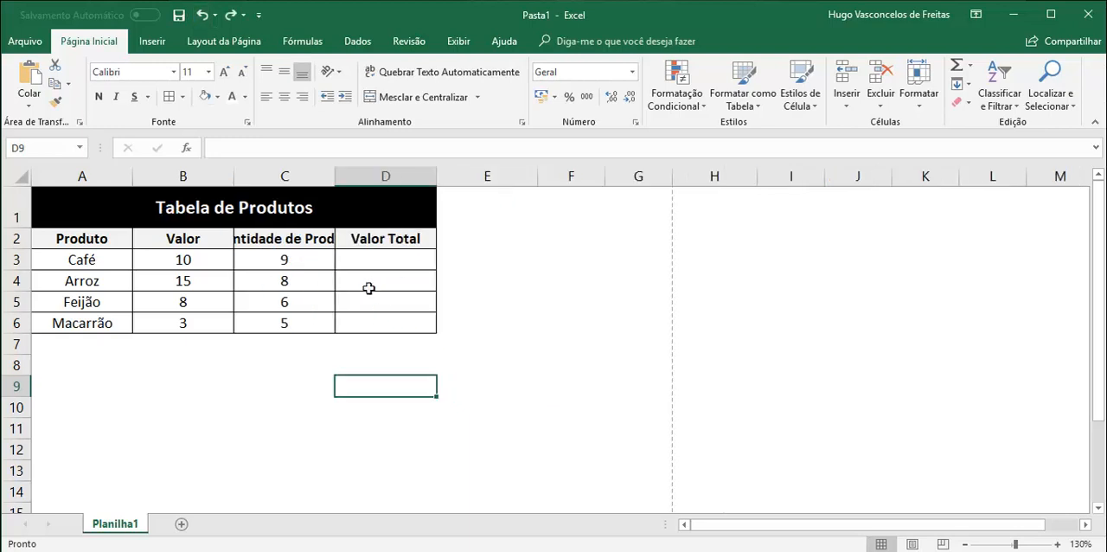
- Wrap the text of the "Quantidade de Produtos" header in C2 onto multiple lines
left_click(263, 241)
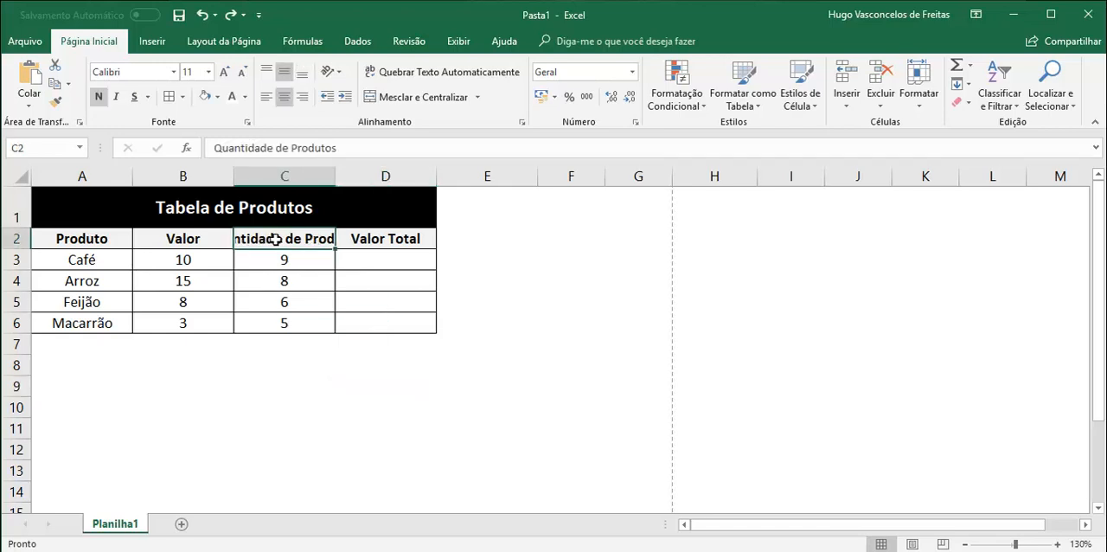
left_click(407, 72)
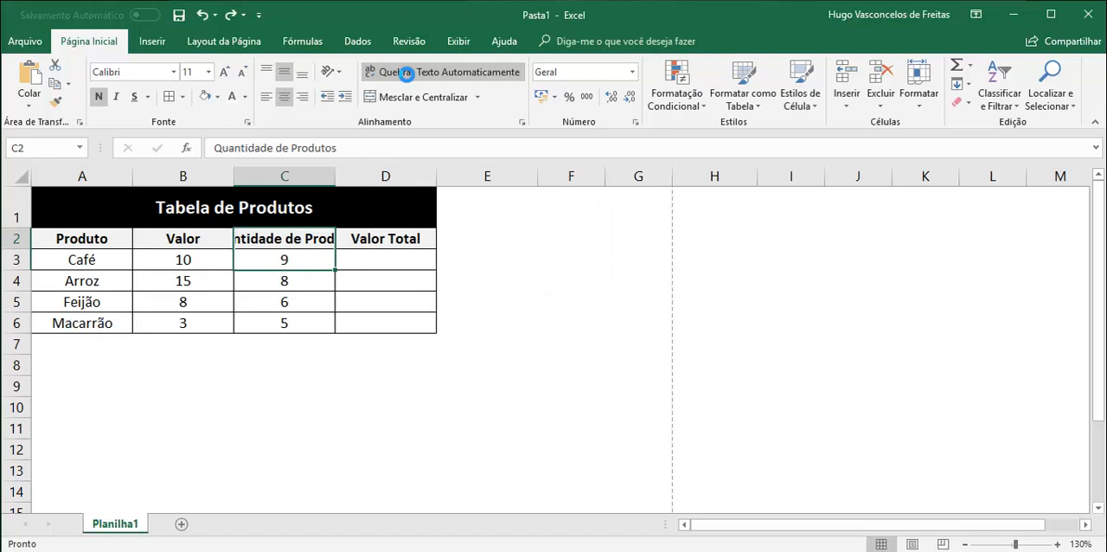
left_click(407, 73)
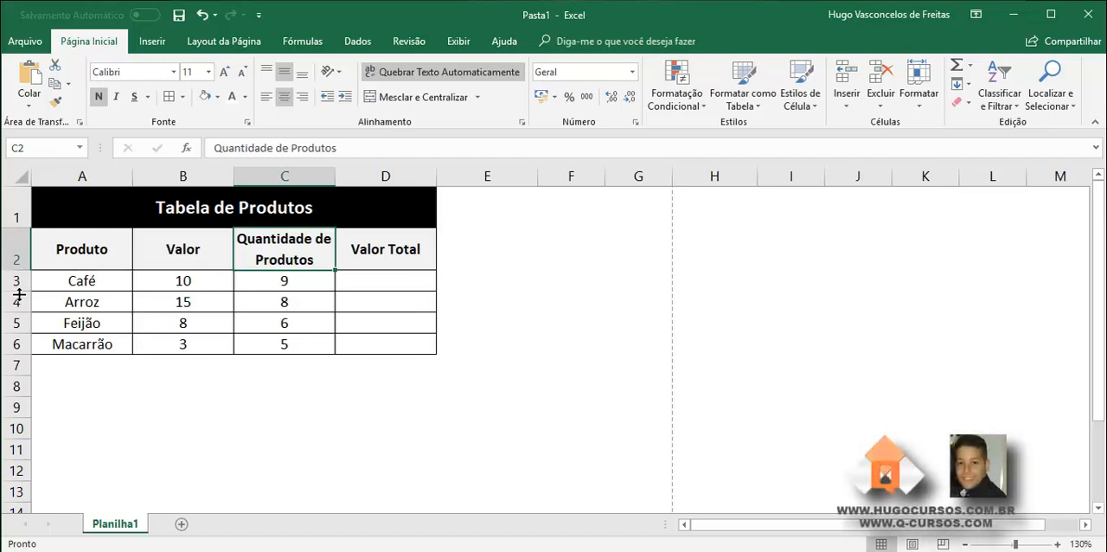
left_click(569, 343)
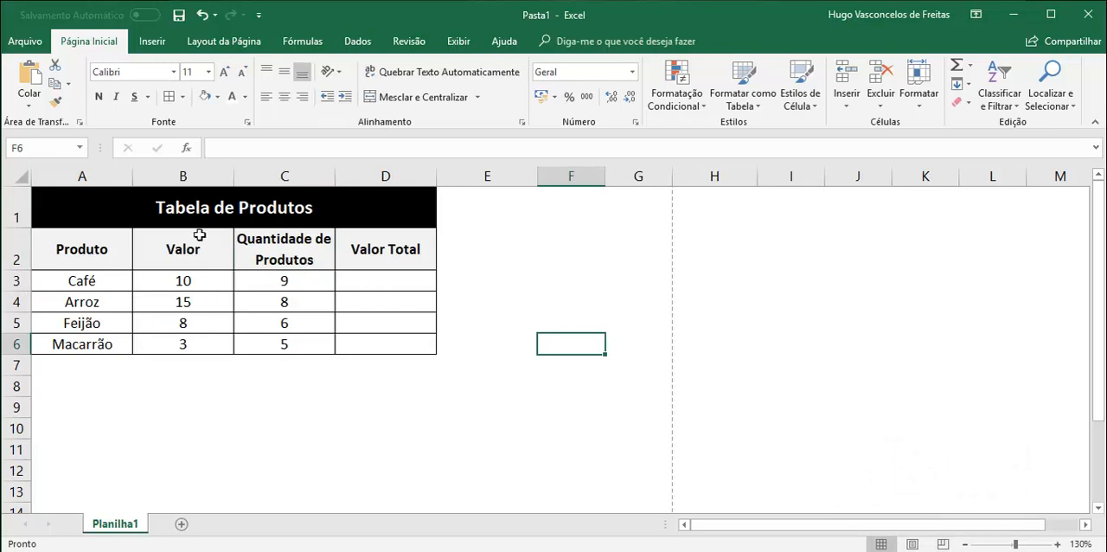
- Widen columns A to D together to the same, slightly larger width
left_click_drag(99, 178, 385, 173)
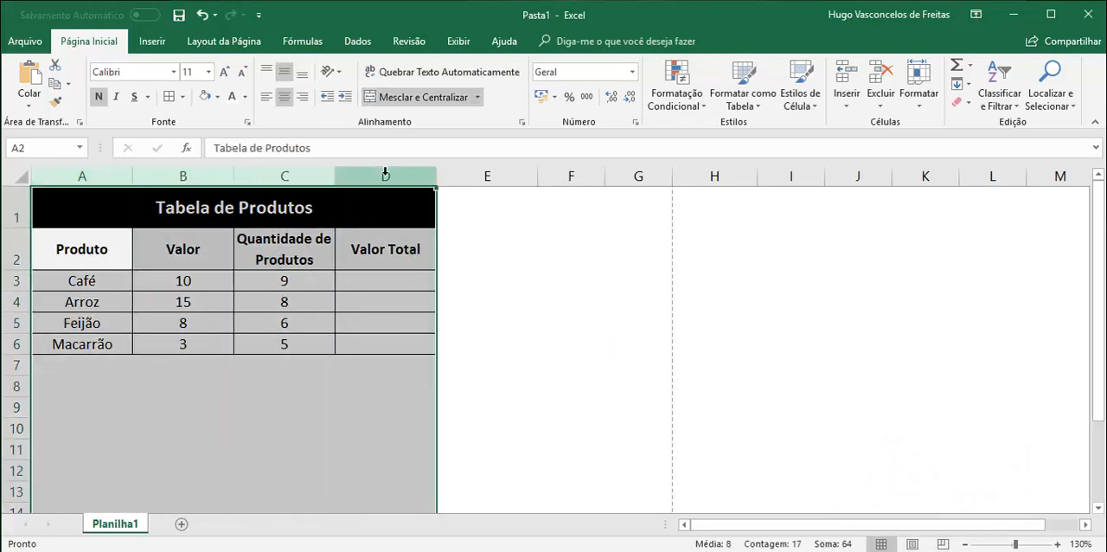
left_click_drag(82, 177, 451, 176)
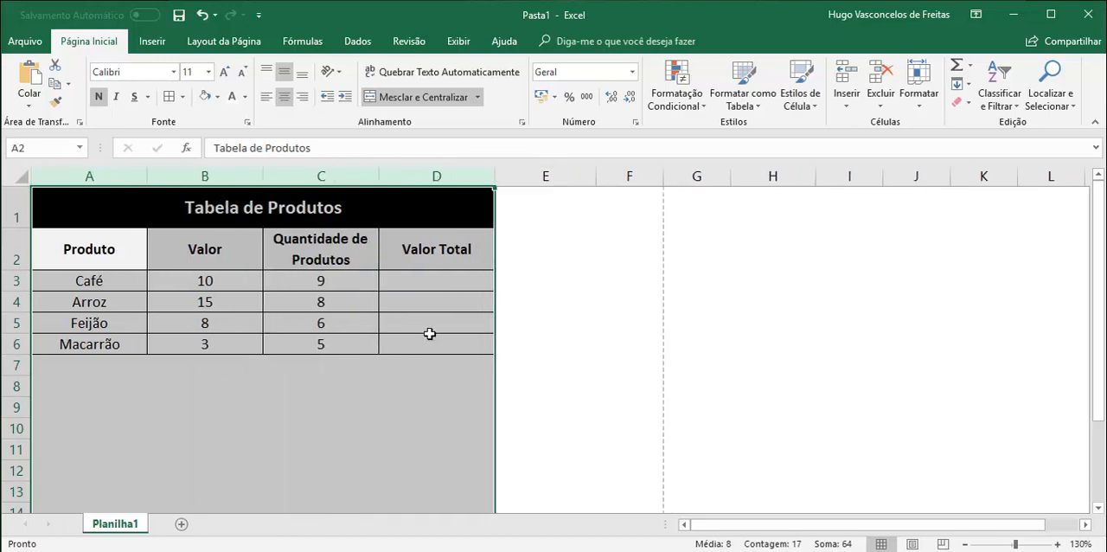
left_click(228, 384)
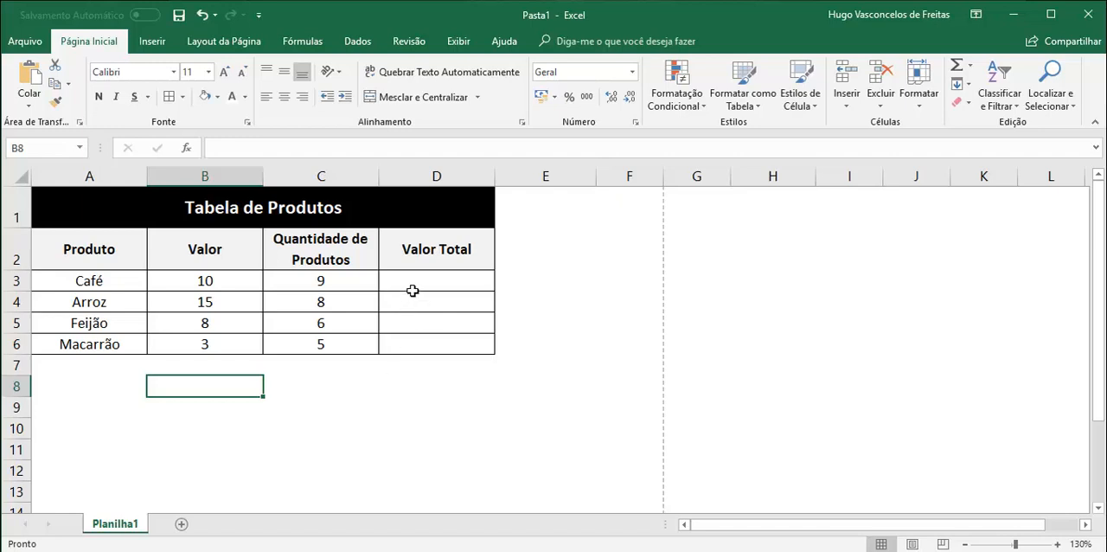
left_click(210, 279)
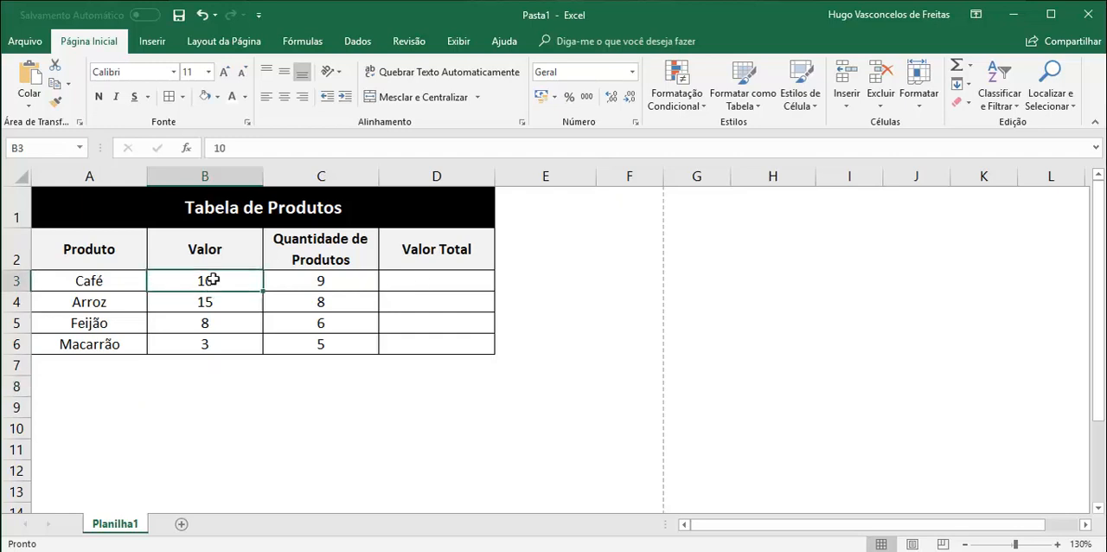
left_click(318, 280)
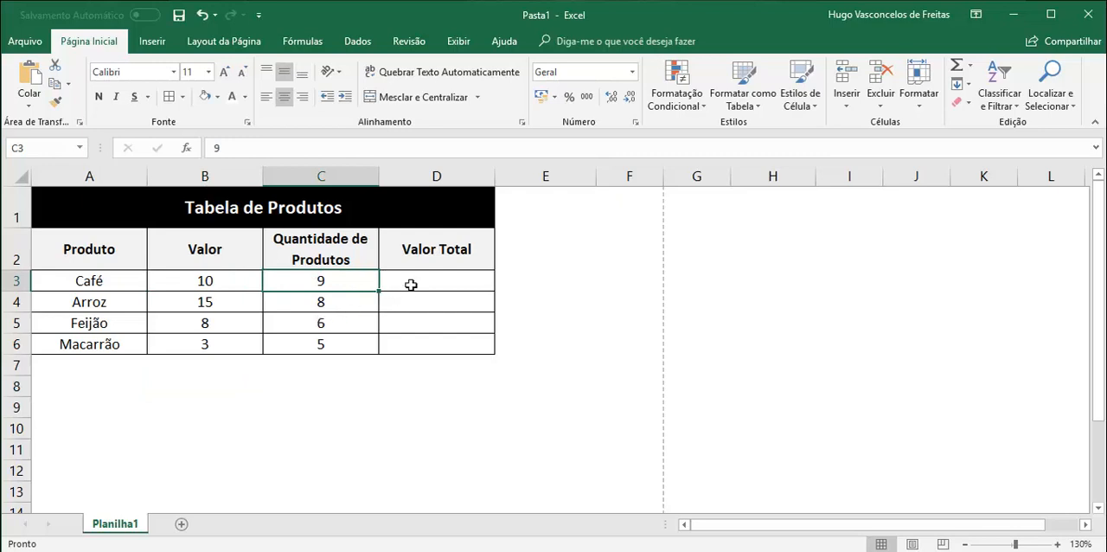
left_click(413, 281)
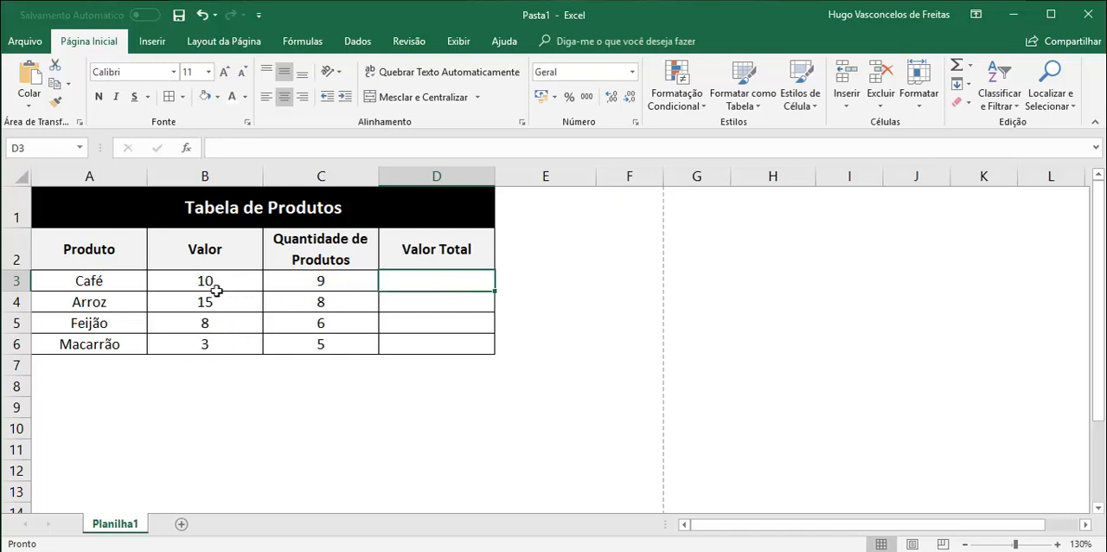
- Format the product values in B3:B6 with the R$ Português (Brasil) accounting format
left_click_drag(201, 282, 206, 340)
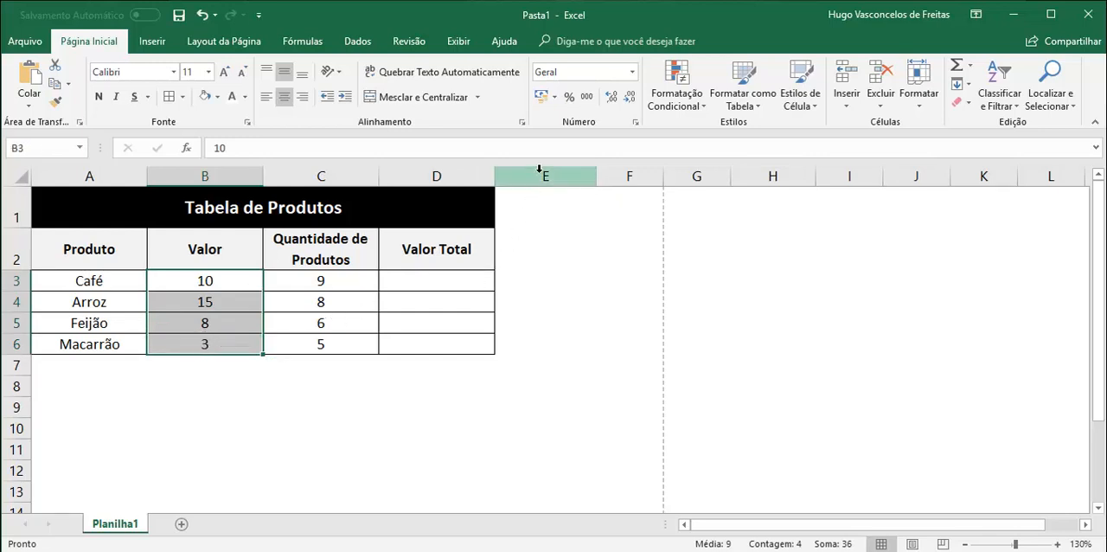
left_click(554, 99)
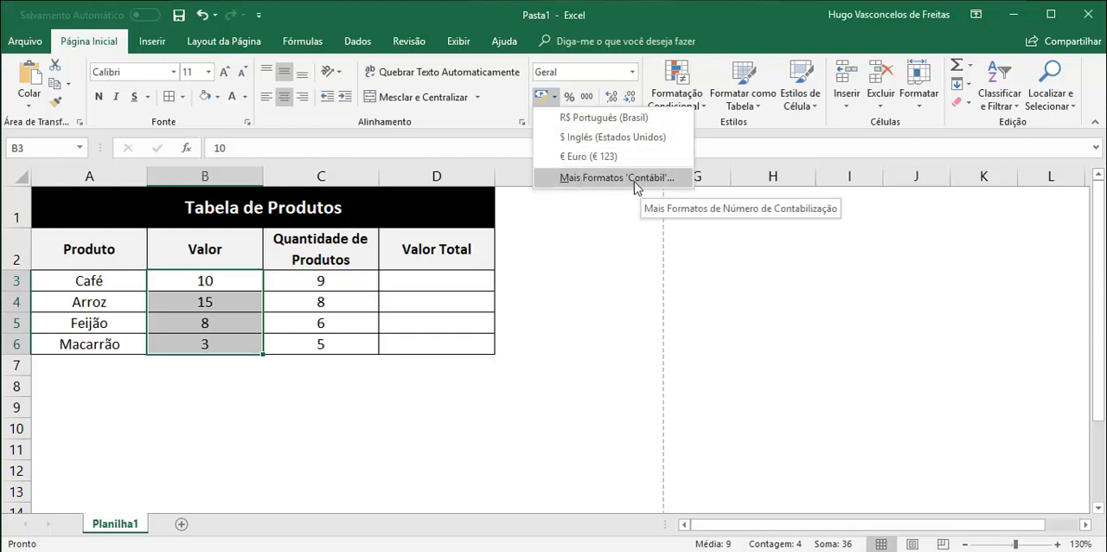
left_click(588, 119)
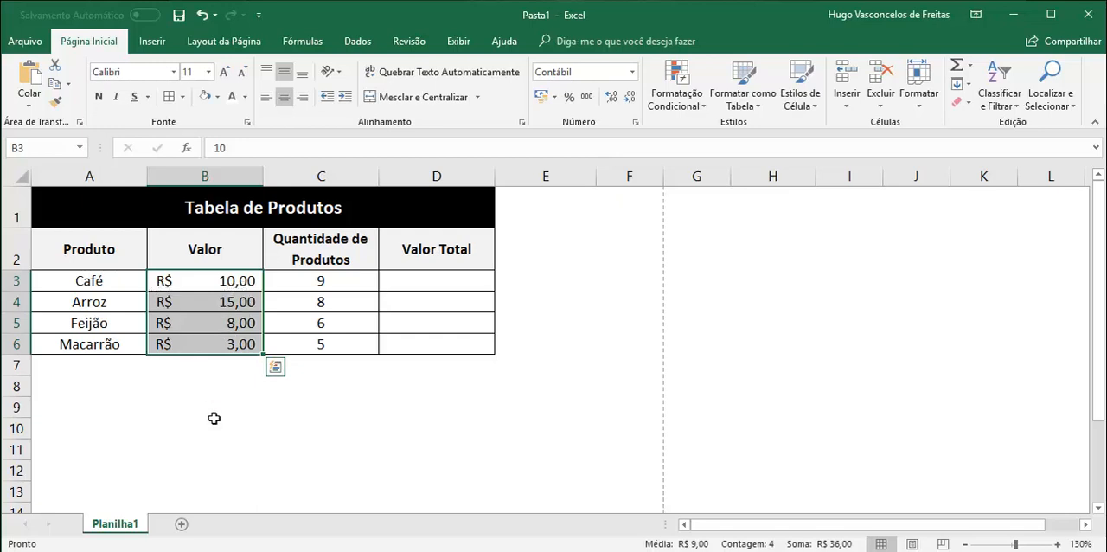
- Enter the formula =B3*C3 in D3 to multiply the value of Café by its quantity
left_click(434, 282)
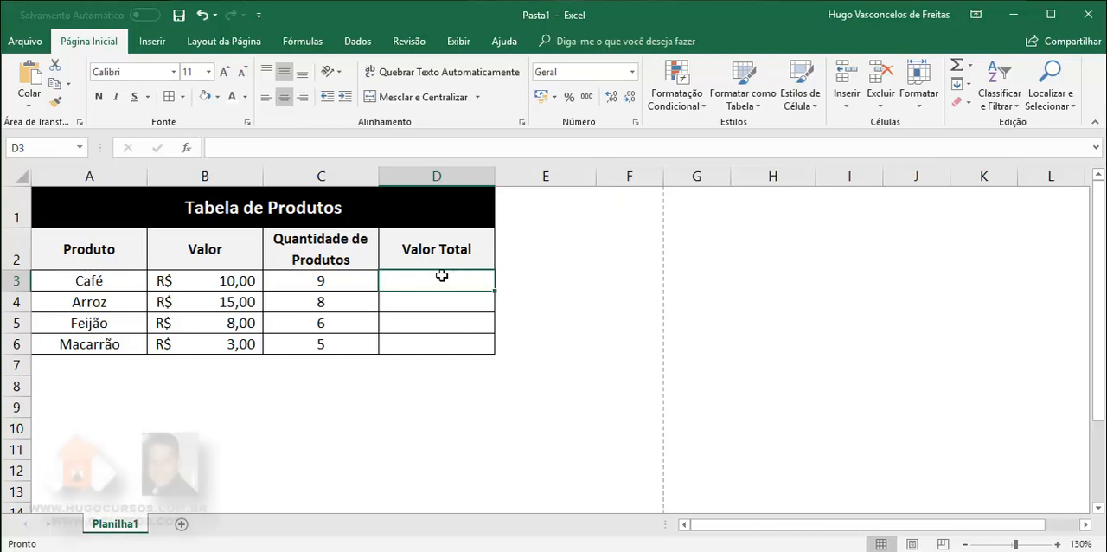
type("=")
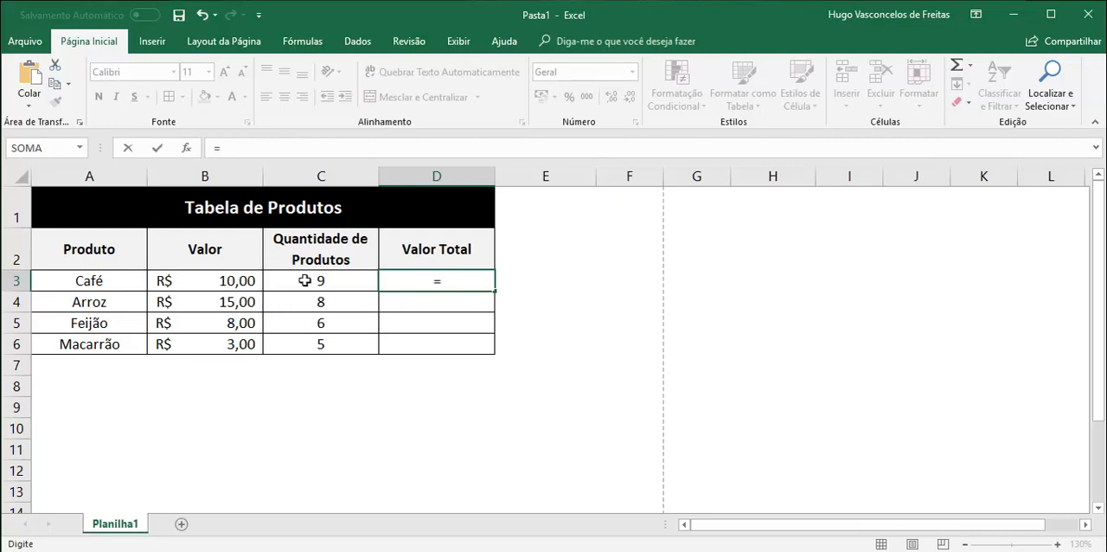
left_click(212, 282)
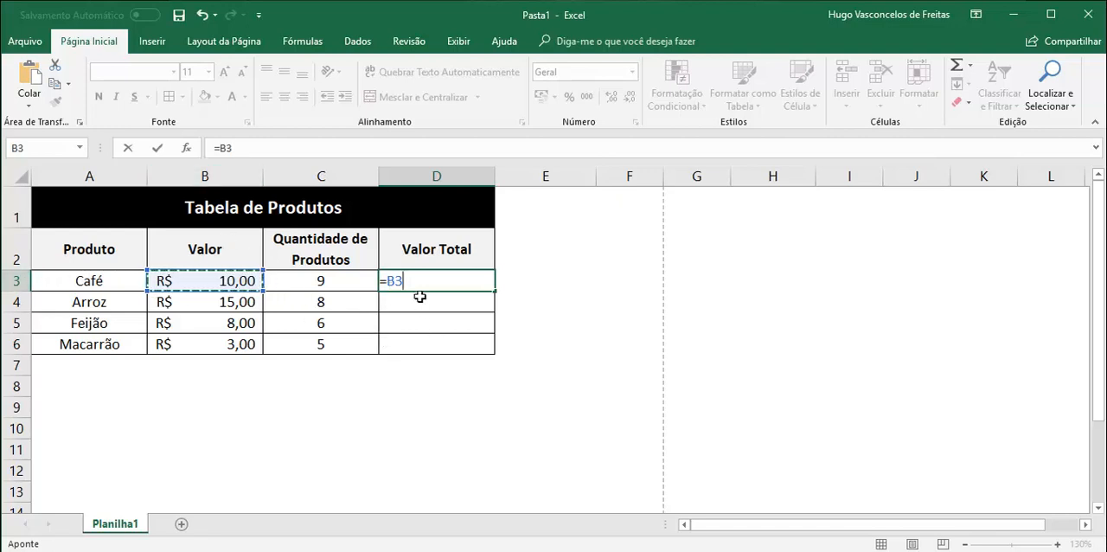
type("*")
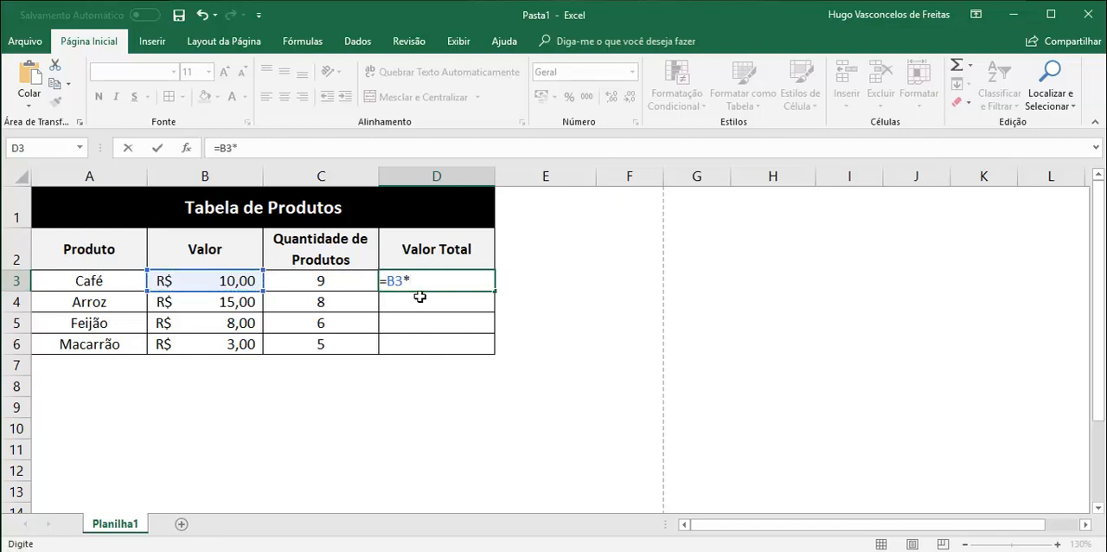
key("BackSpace")
type("/")
key("BackSpace")
type("+")
key("BackSpace")
type("*")
left_click(323, 281)
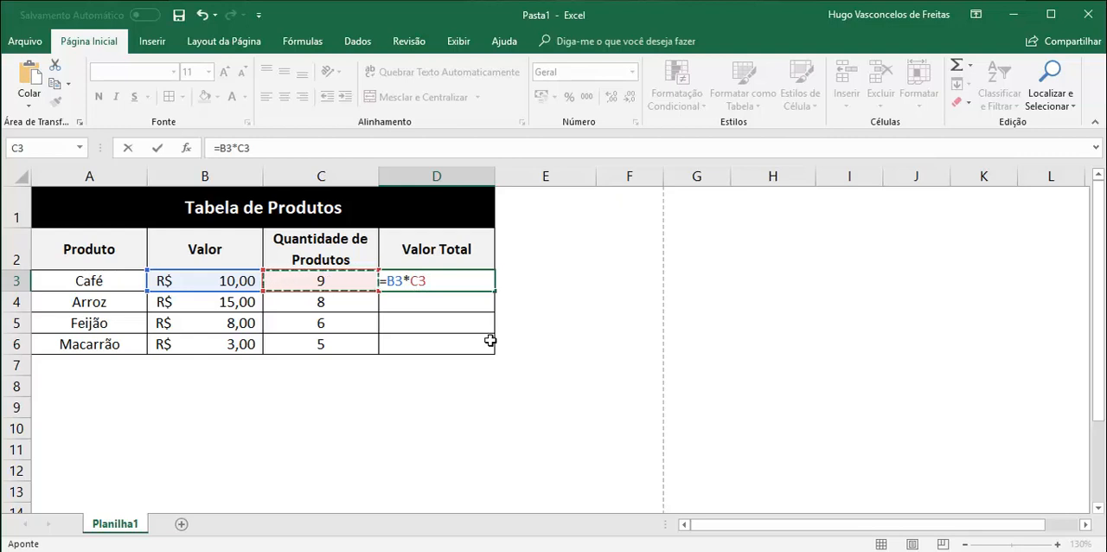
key("Return")
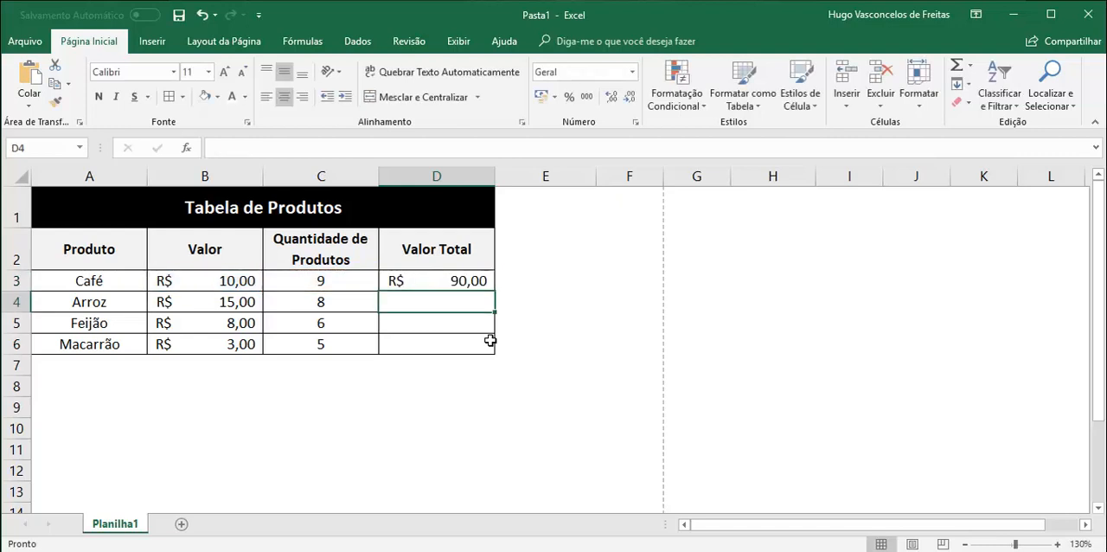
left_click(425, 284)
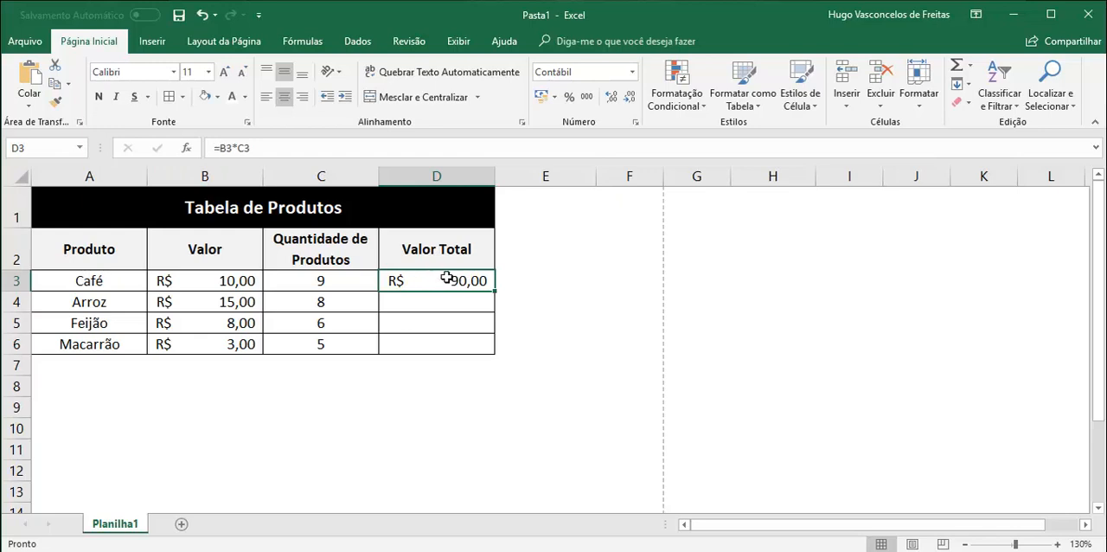
left_click(245, 279)
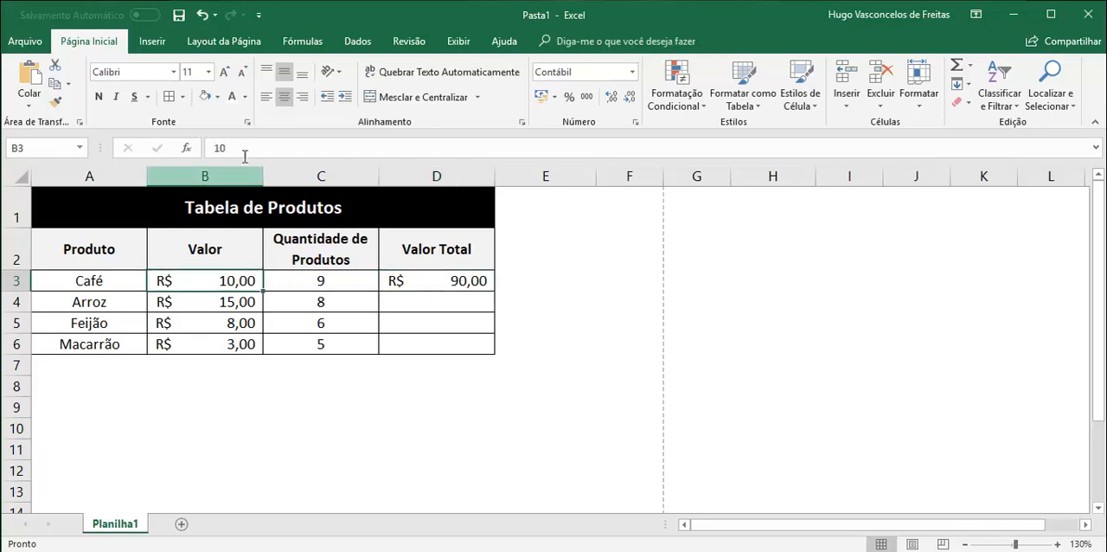
left_click(316, 280)
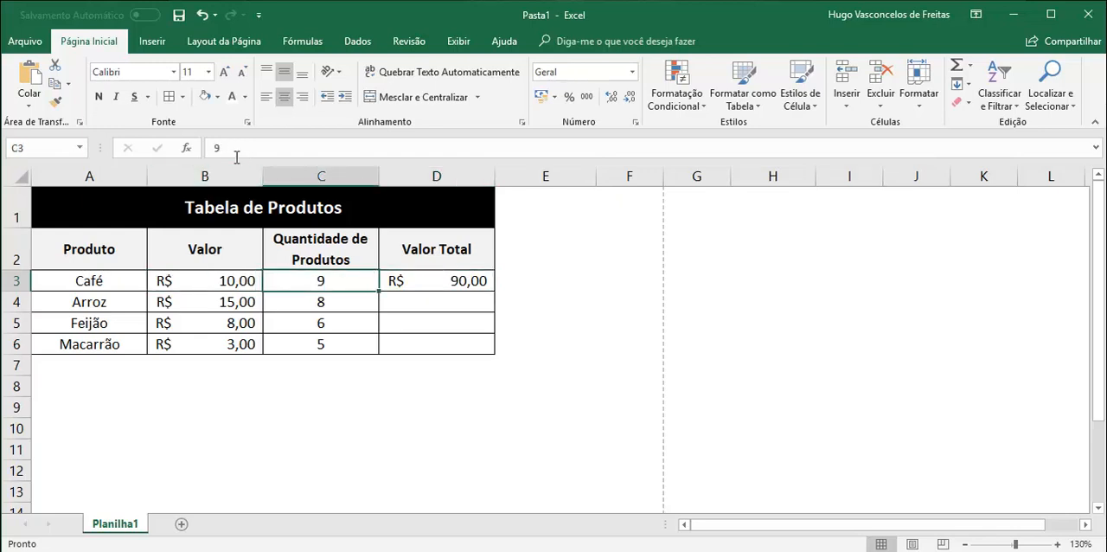
left_click(95, 323)
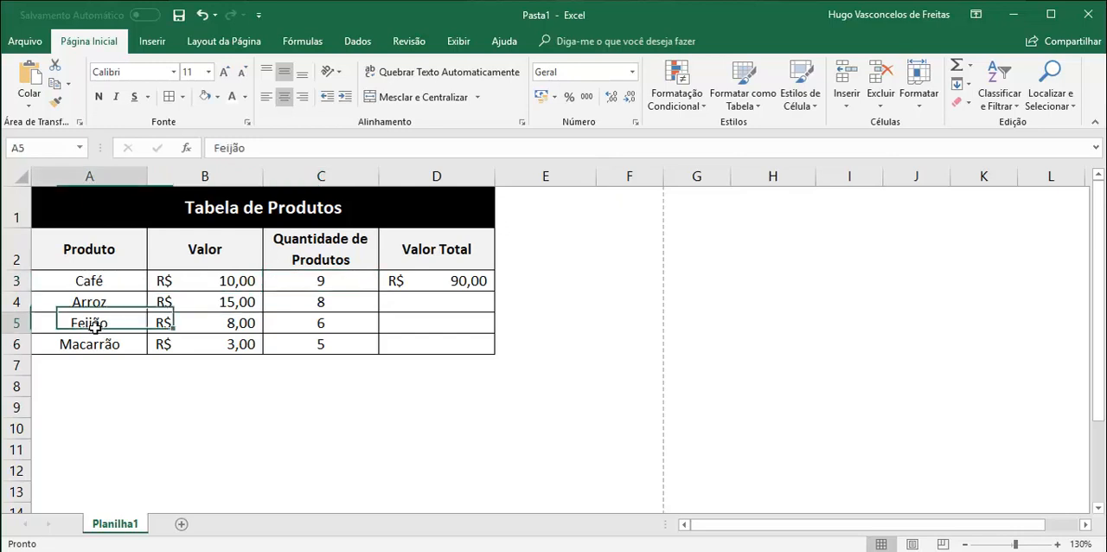
left_click(444, 278)
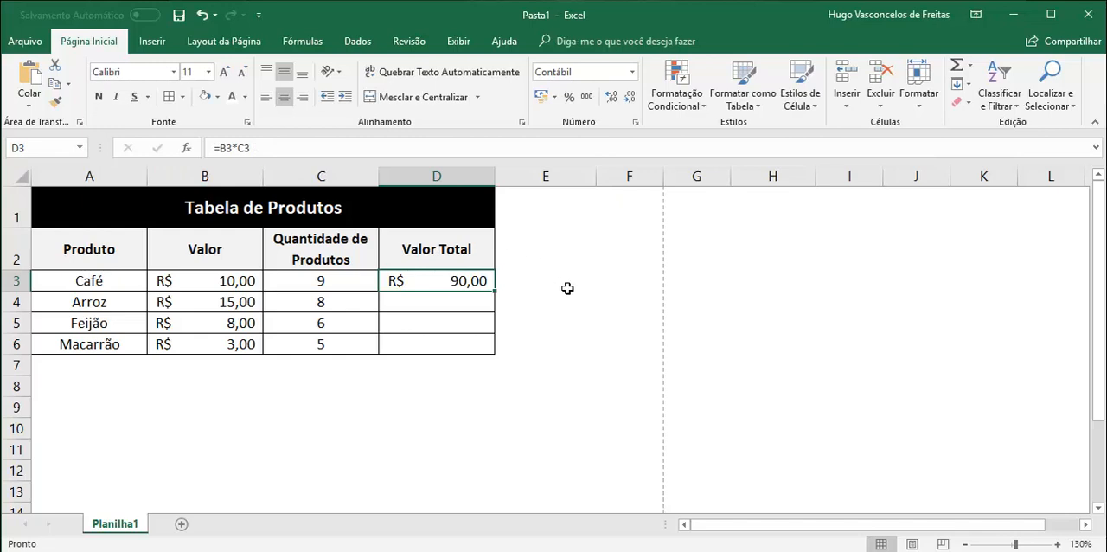
- Enter the formula =B4*C4 in D4 to calculate the total value of Arroz
left_click(459, 300)
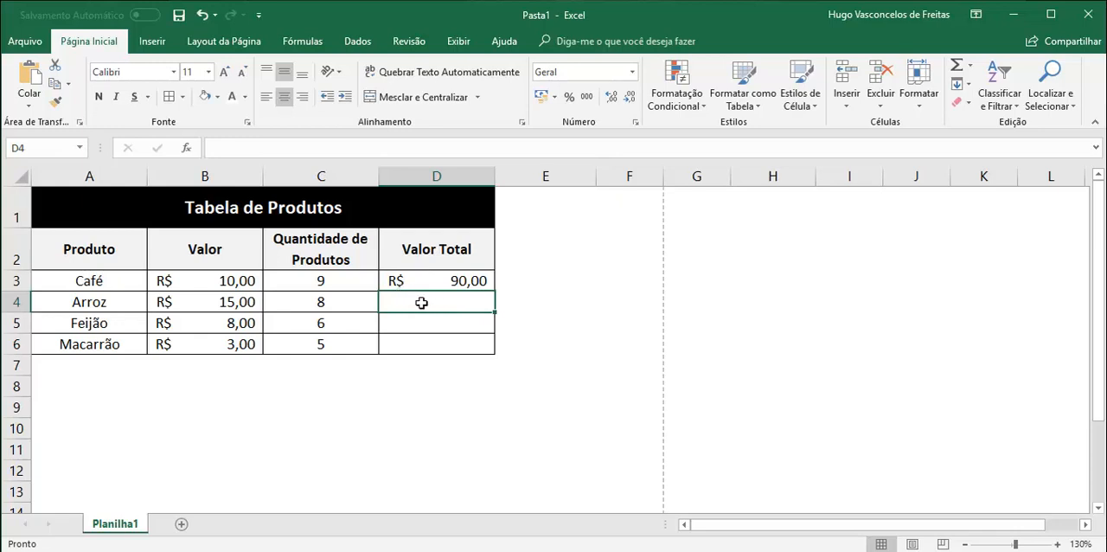
type("=")
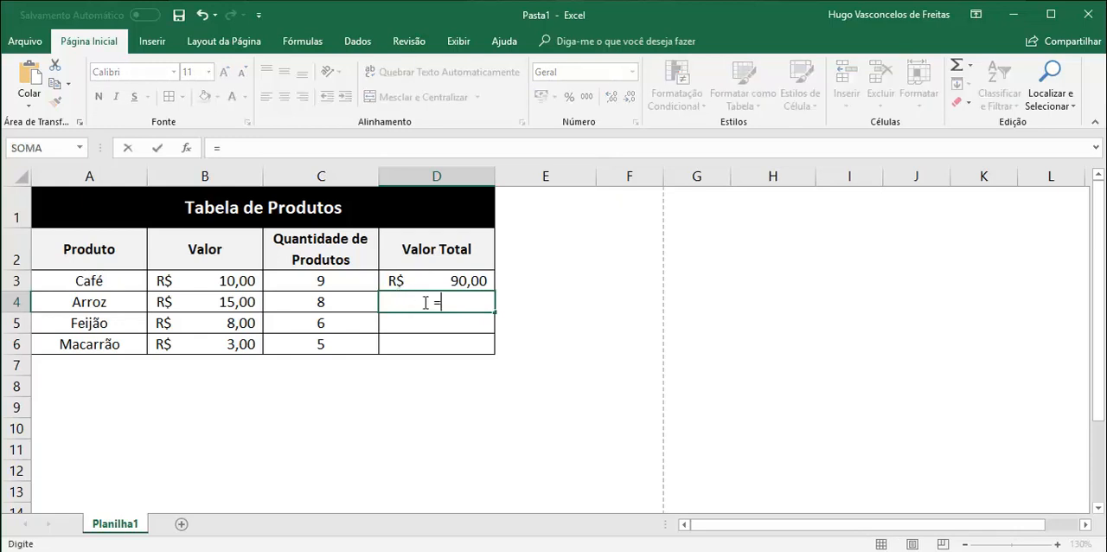
left_click(209, 302)
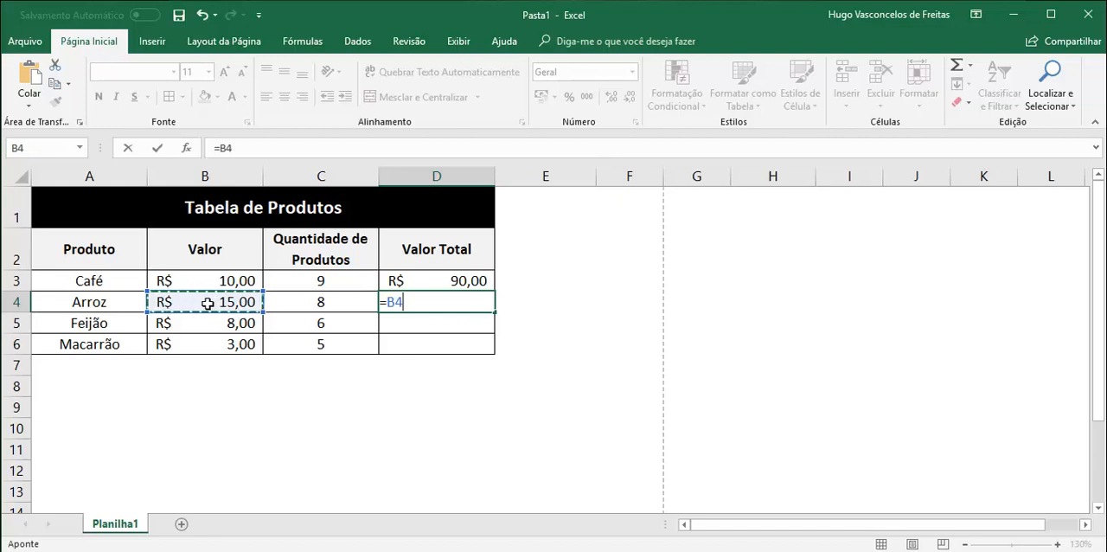
type("*")
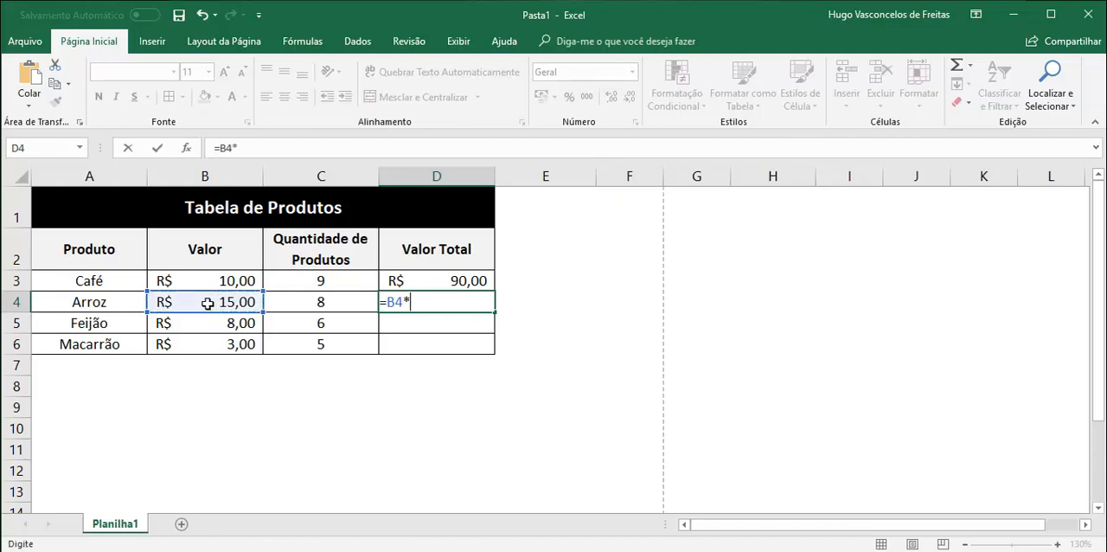
left_click(317, 301)
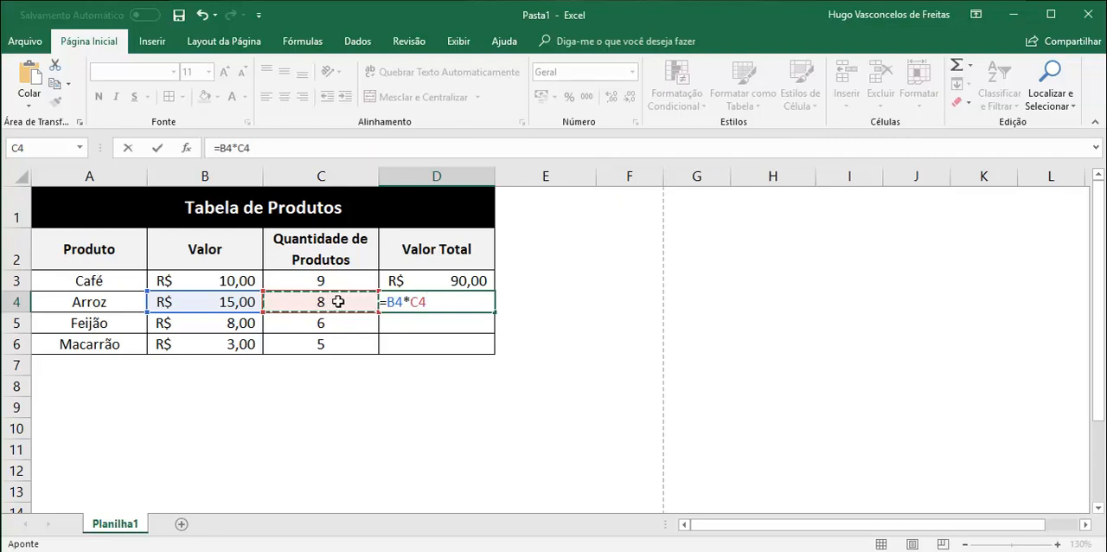
key("Return")
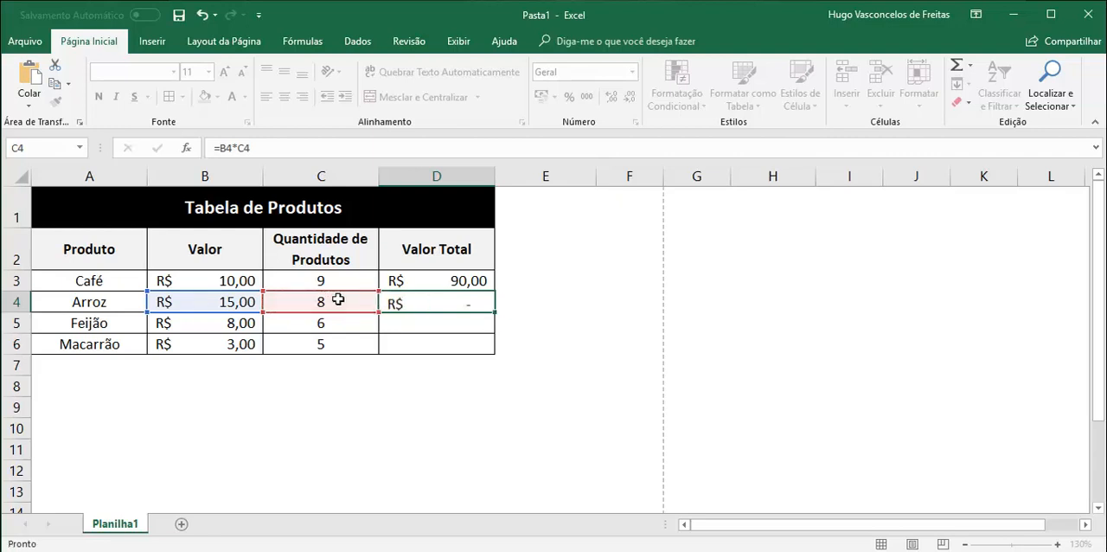